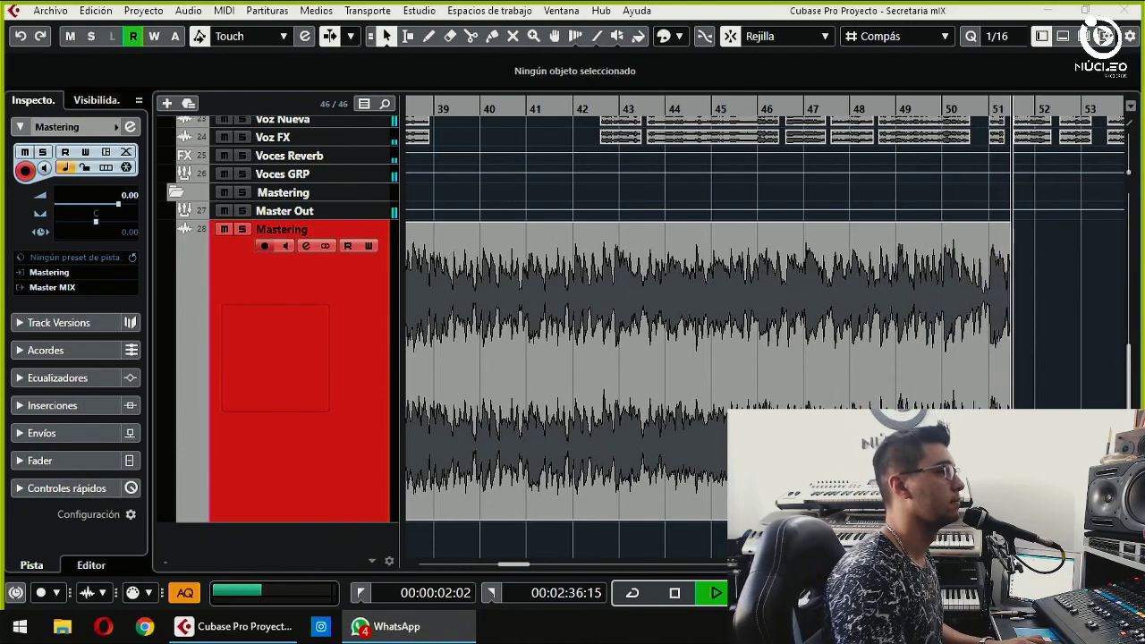
Step: Follow the live recording on the Mastering track, examining its waveform at overview and close-up scale toward the end of the song
click(722, 299)
key(g)
key(g)
key(g)
key(g)
key(g)
key(g)
key(g)
key(h)
key(h)
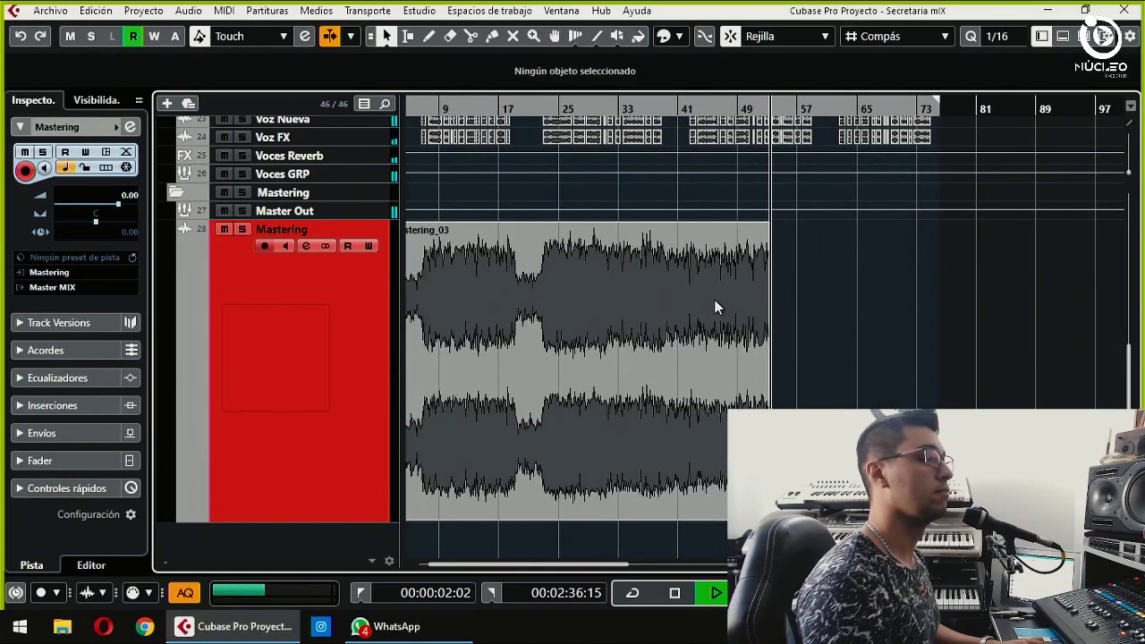
key(g)
key(h)
key(g)
key(h)
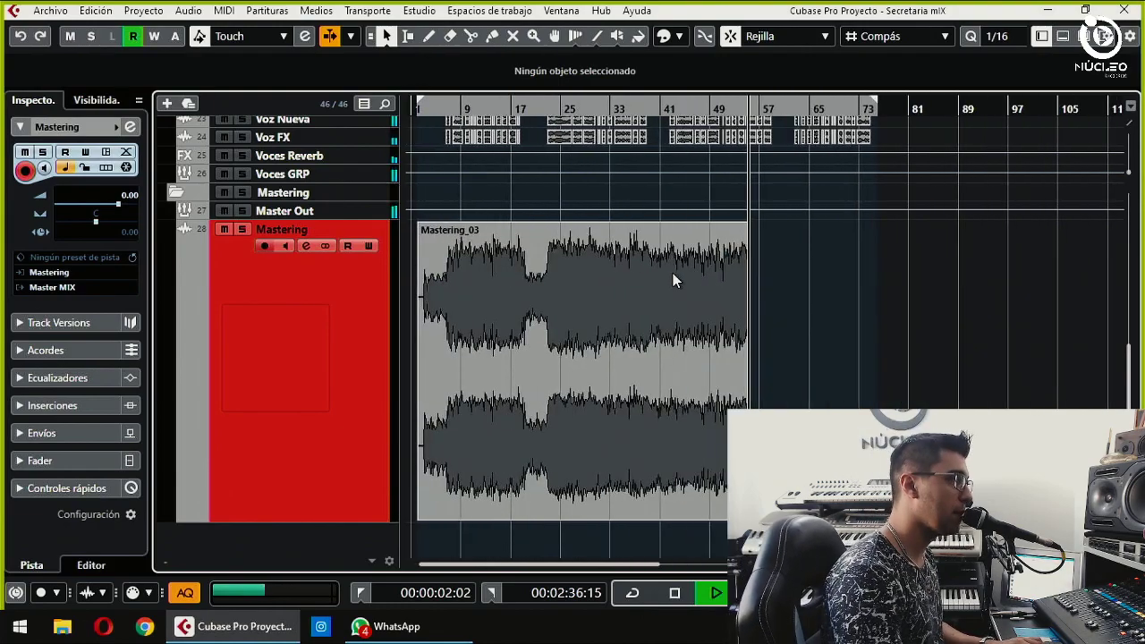
key(g)
key(h)
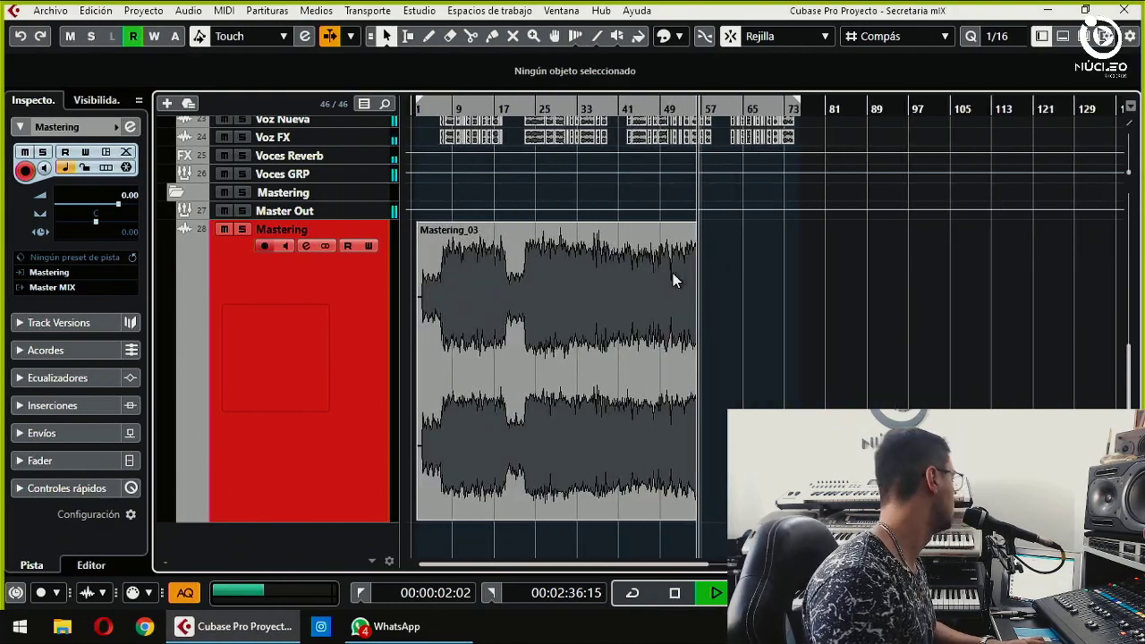
key(g)
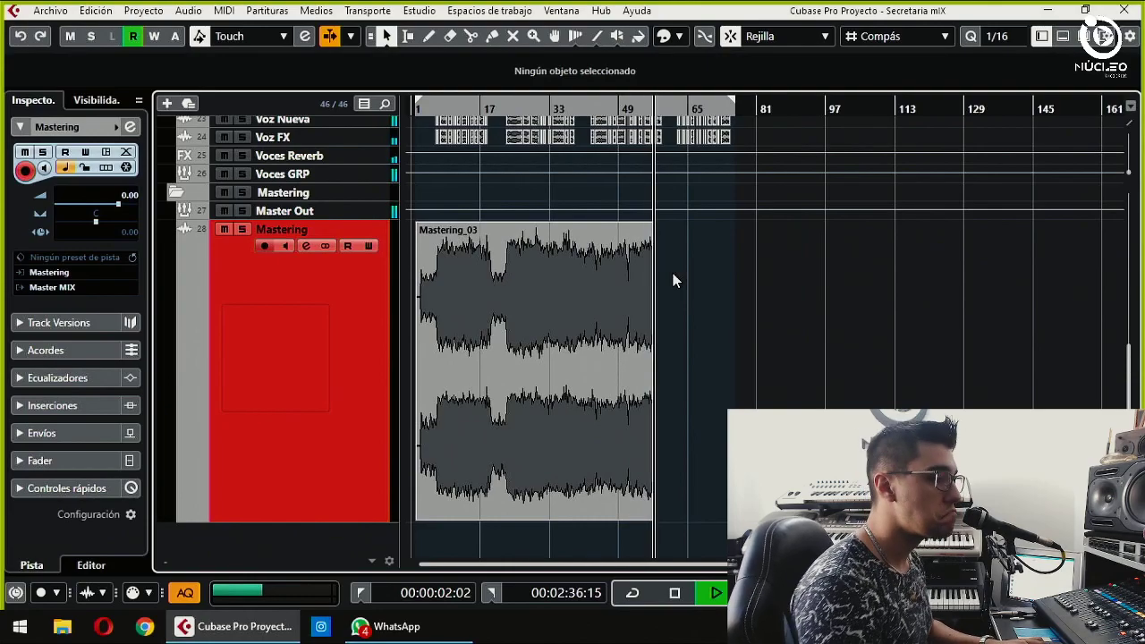
key(h)
key(g)
key(h)
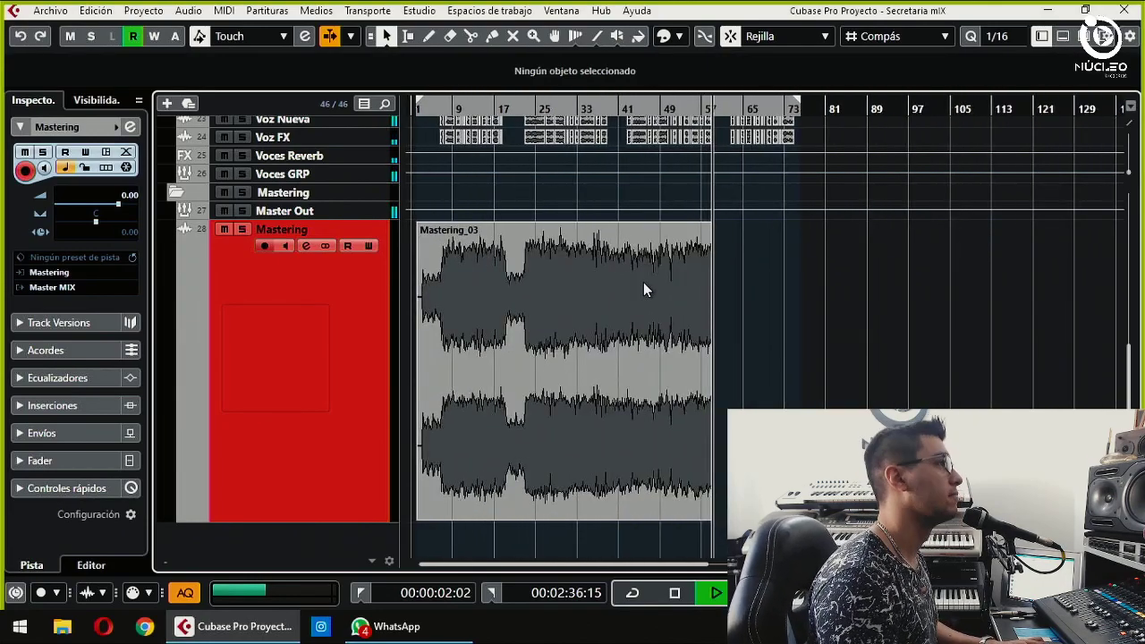
key(h)
key(g)
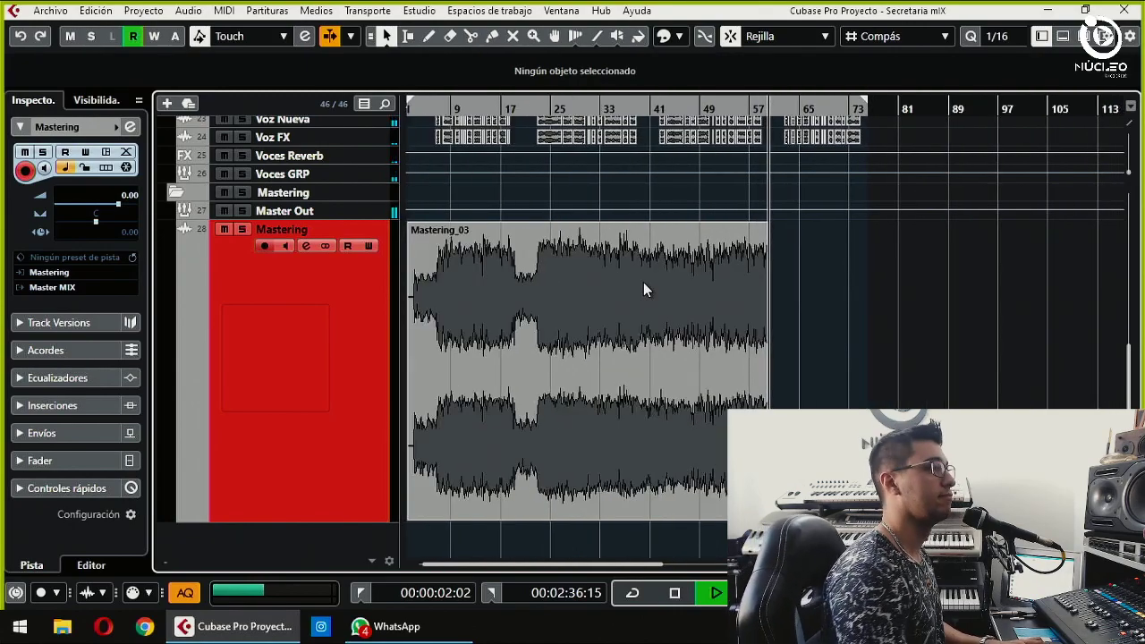
key(h)
key(h)
key(g)
key(g)
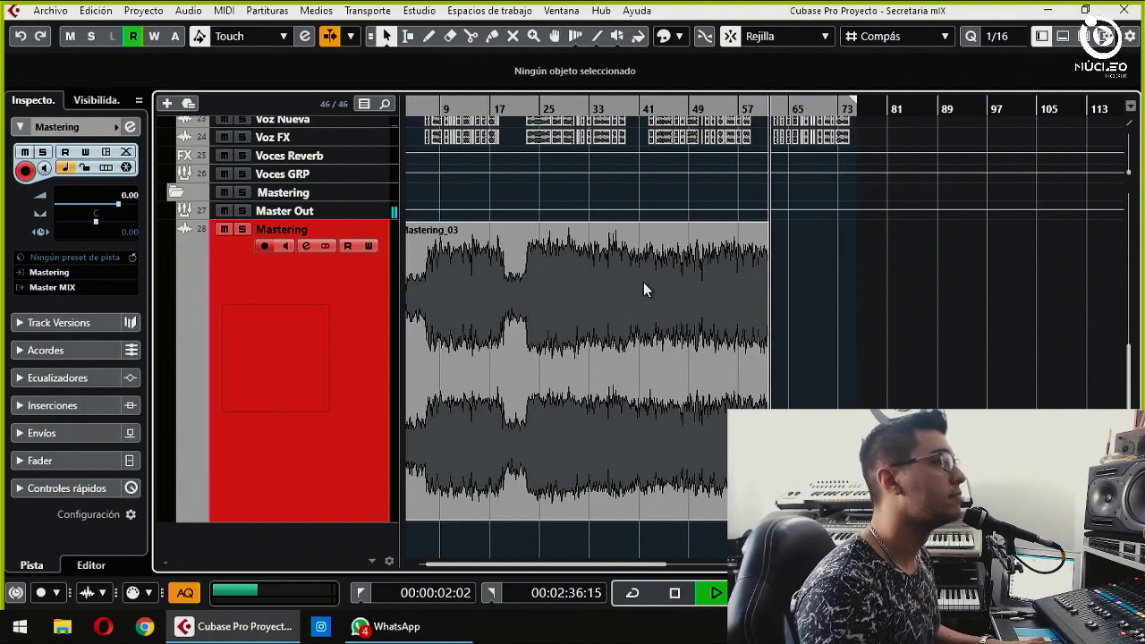
key(h)
key(h)
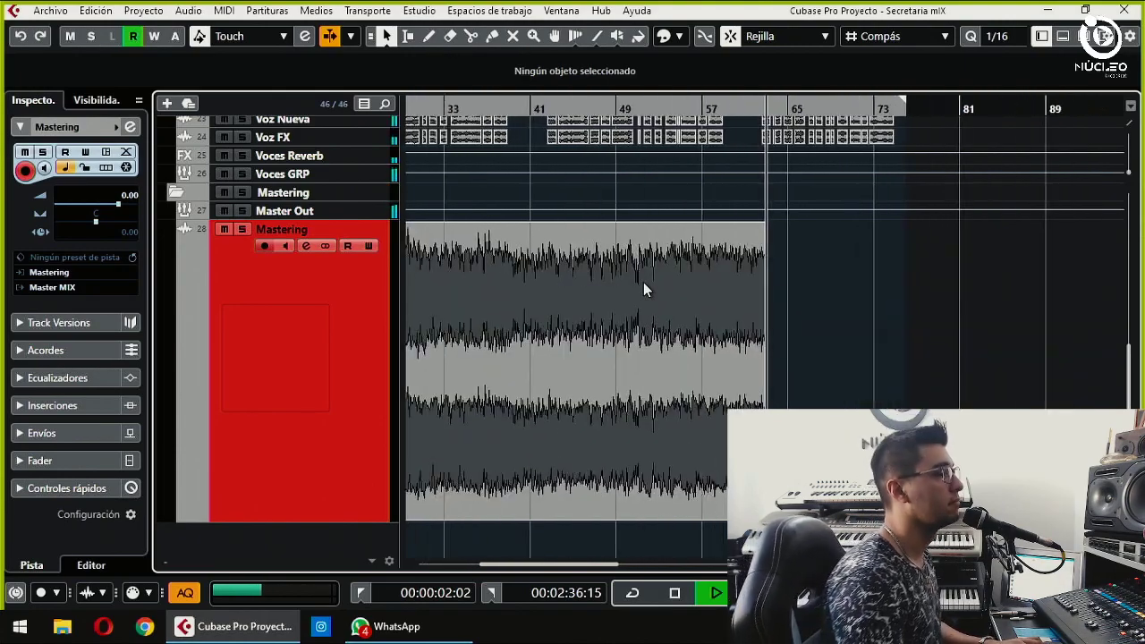
key(h)
key(h)
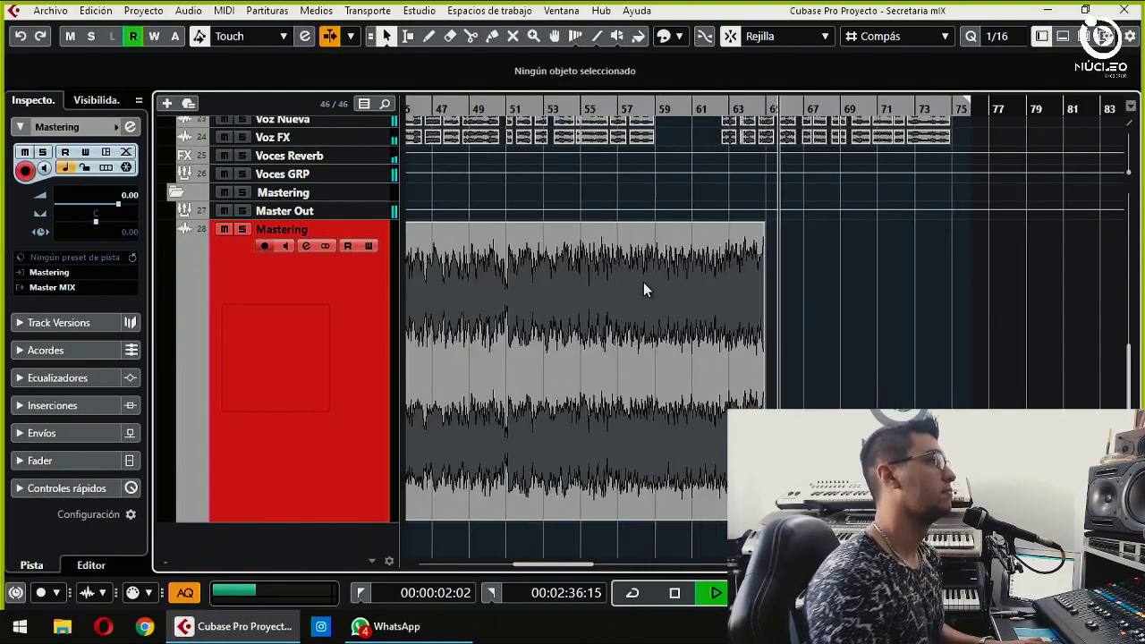
key(h)
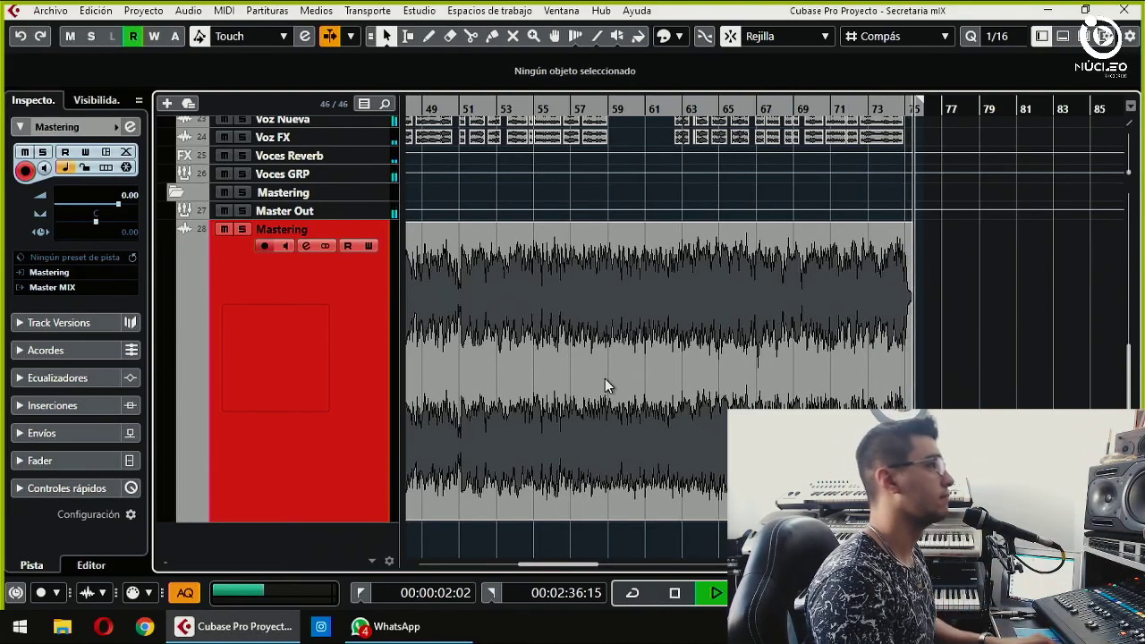
Step: Examine how the guitar, synth and vocal events end around bar 75 while the Mastering recording finishes
scroll(780, 297, up, 4)
scroll(780, 298, up, 1)
key(h)
key(h)
key(h)
key(h)
key(h)
key(h)
key(h)
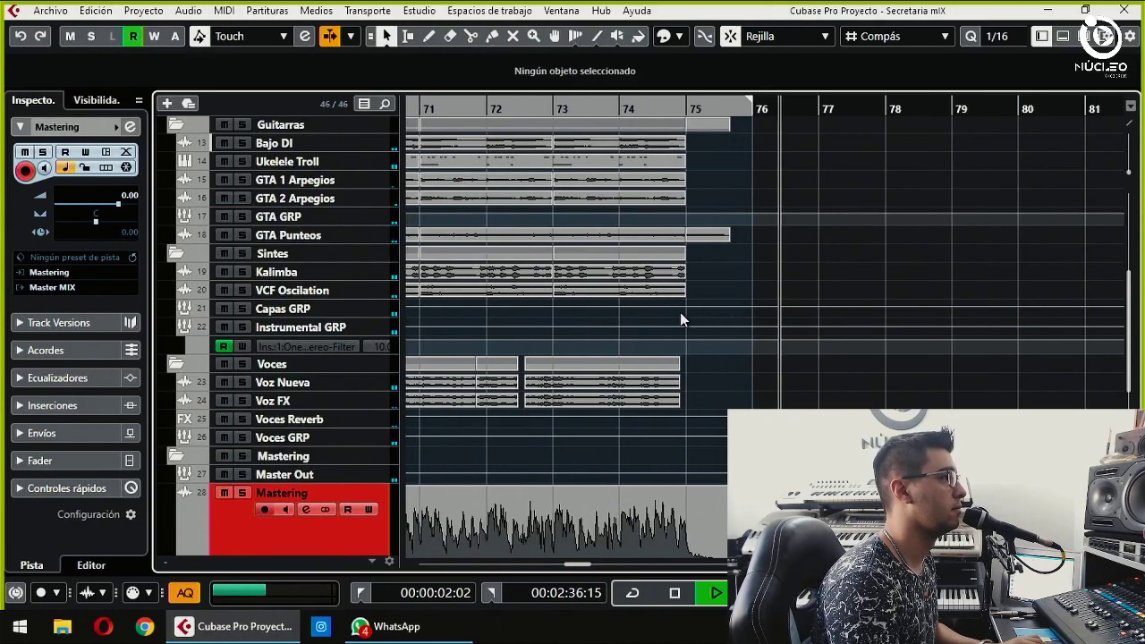
Step: Select the recorded Mastering_03 event, stop the transport and mute the event
scroll(682, 318, down, 2)
click(680, 312)
key(h)
key(h)
scroll(839, 312, up, 4)
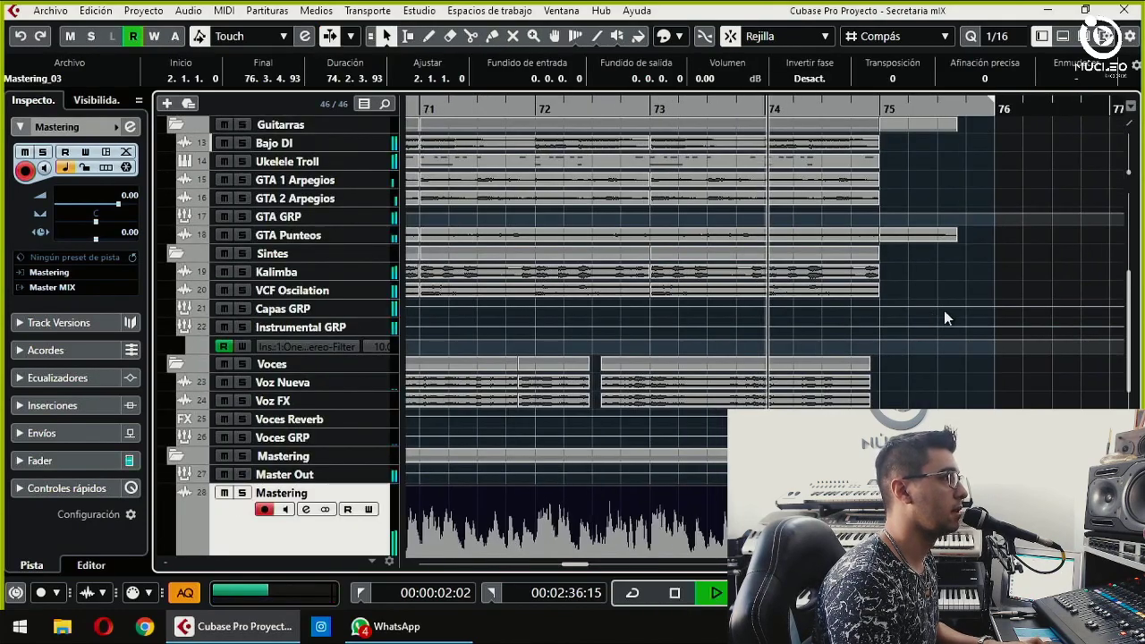
scroll(891, 296, down, 4)
key(space)
key(shift+m)
Step: Play the song's ending from bar 74 with the Mastering event muted, and stop playback
scroll(799, 283, up, 4)
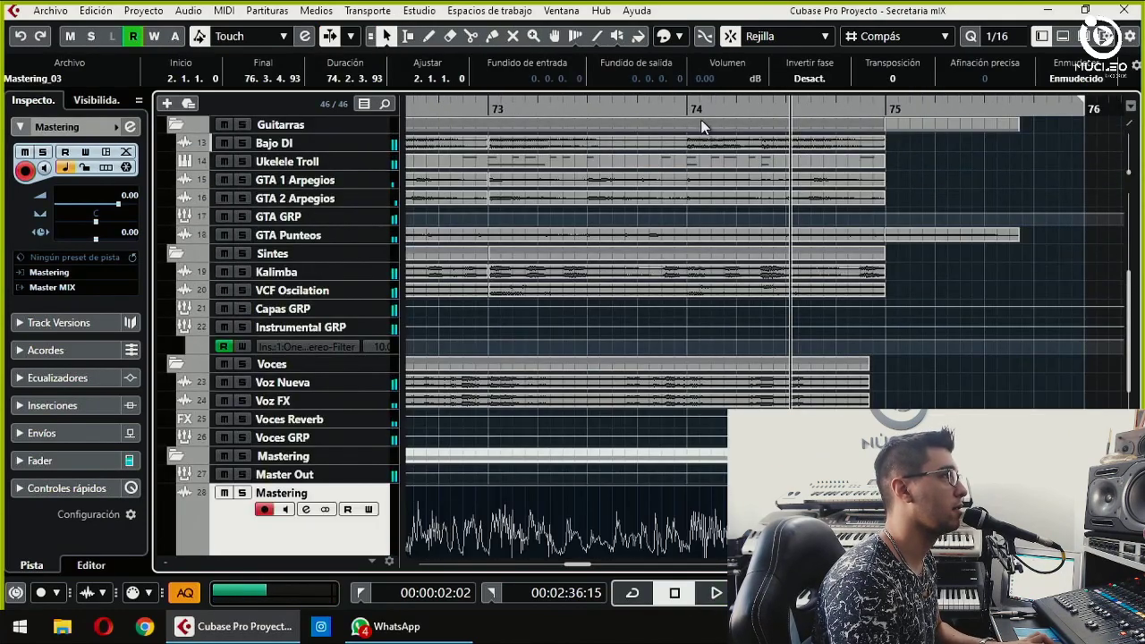
click(697, 109)
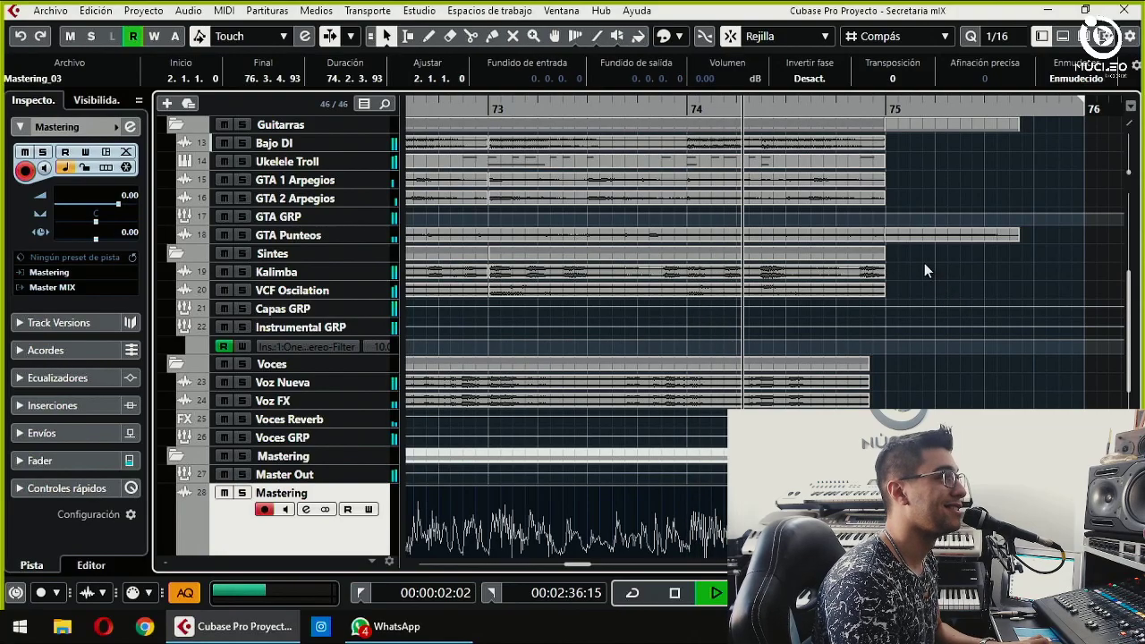
key(space)
Step: Select the final guitar, synth and vocal events near bar 75 and add short fade-outs to their ends
drag(1028, 236, 715, 262)
key(x)
click(836, 94)
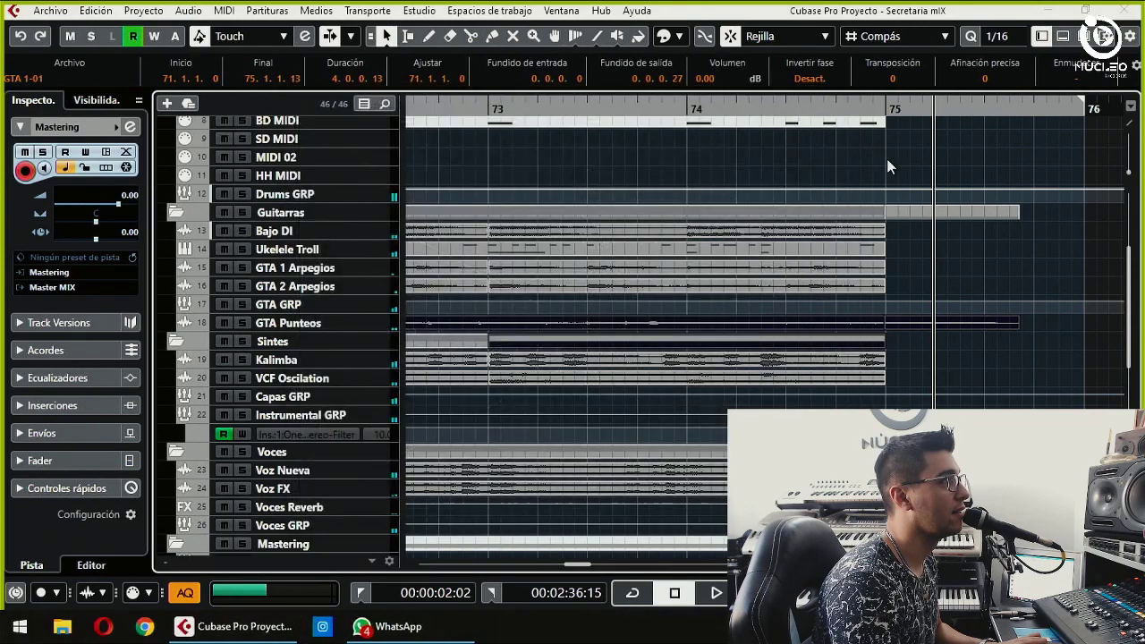
drag(904, 229, 820, 489)
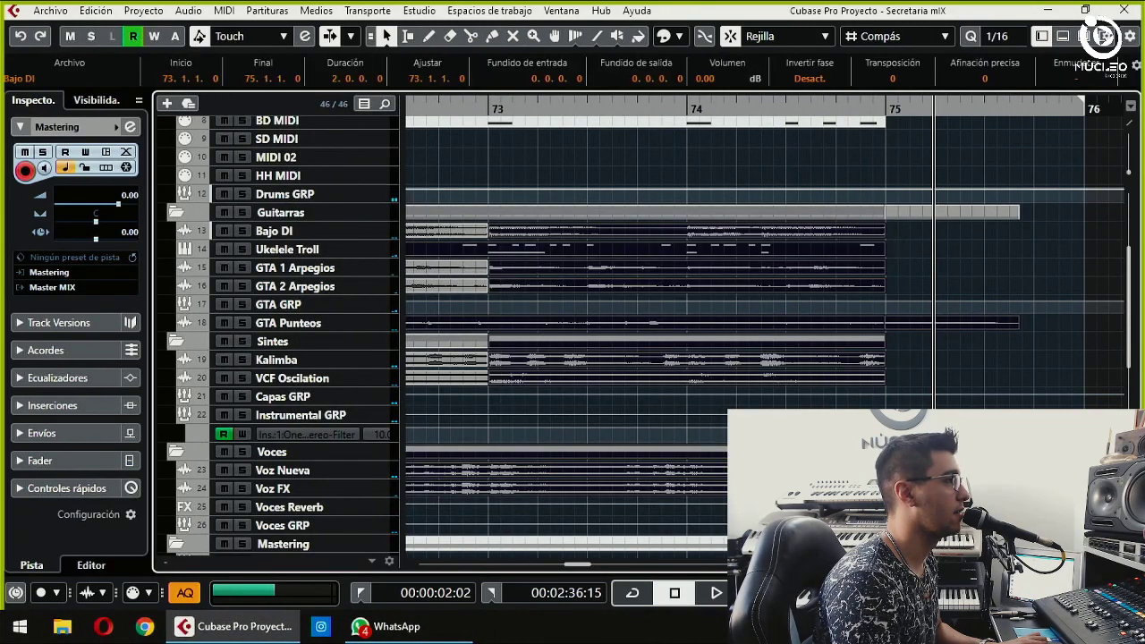
click(310, 499)
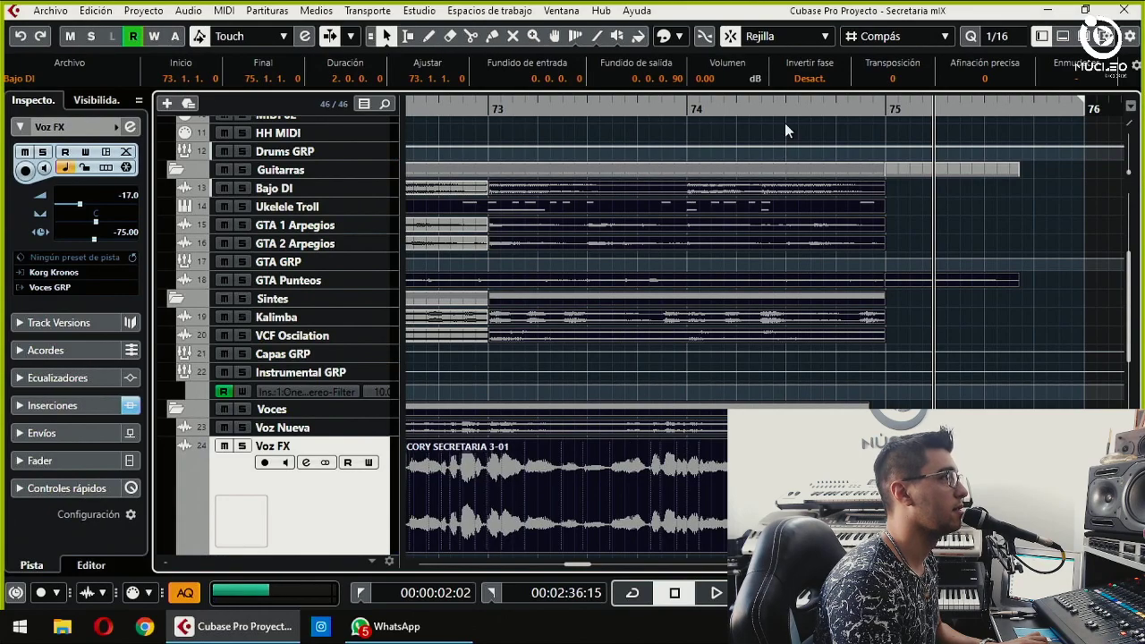
Step: Record a second take of the song's ending on the Mastering track from just after bar 74 to past bar 76
scroll(787, 143, down, 3)
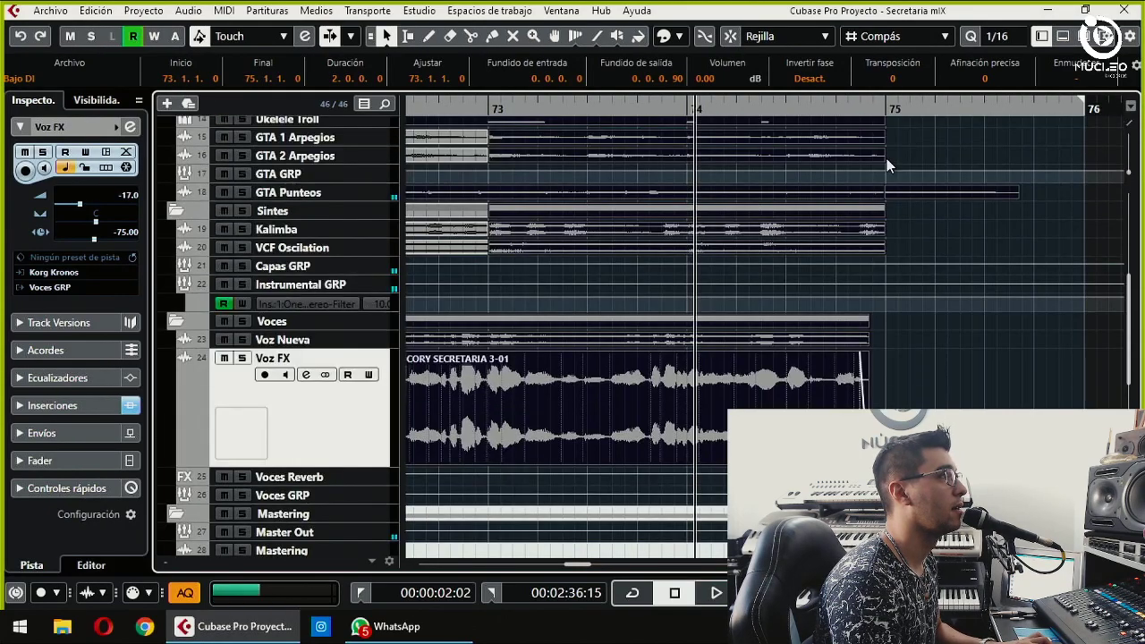
scroll(886, 158, down, 2)
click(894, 474)
scroll(915, 203, down, 5)
key(KP_Multiply)
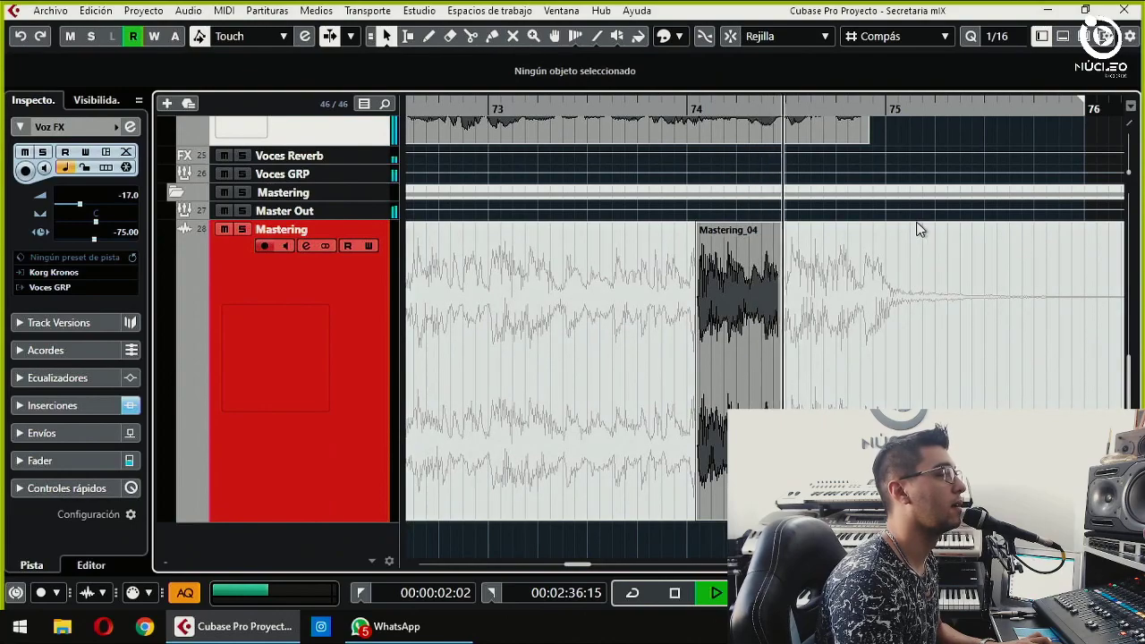
key(g)
key(g)
key(g)
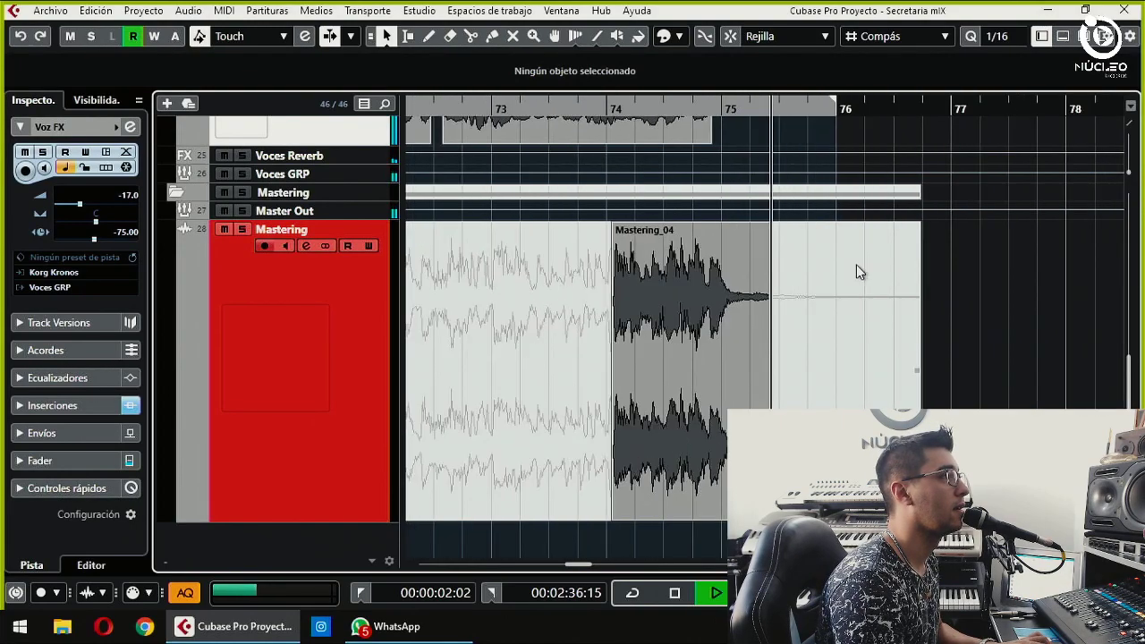
key(3)
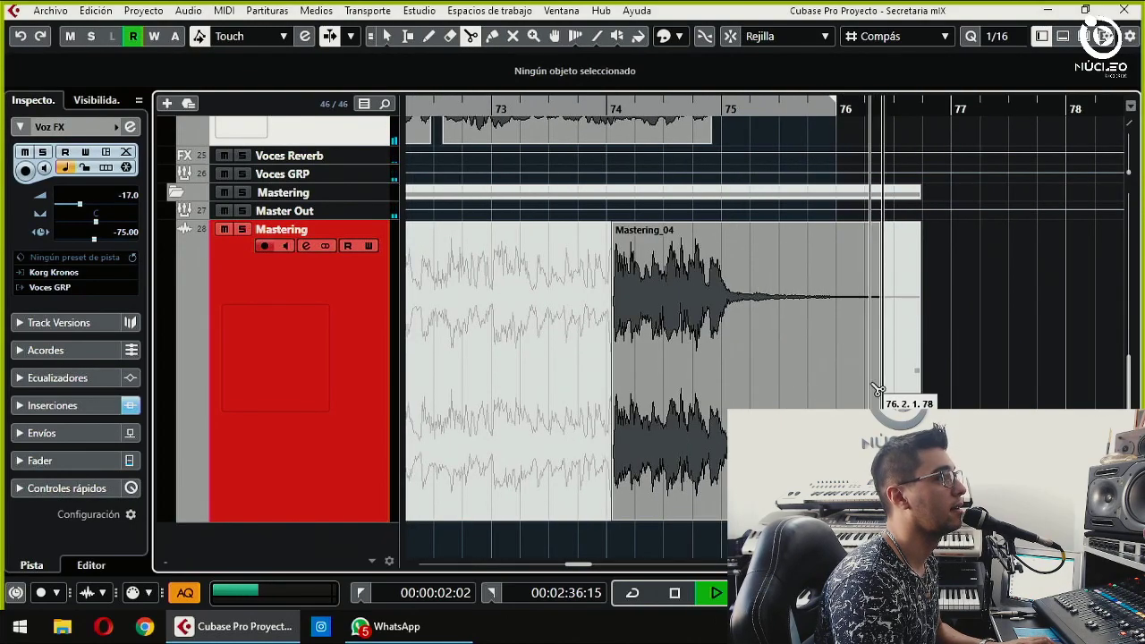
key(space)
Step: Split the muted first Mastering take at 73.4.1.47 and delete the portion after the cut
click(581, 343)
key(1)
click(593, 350)
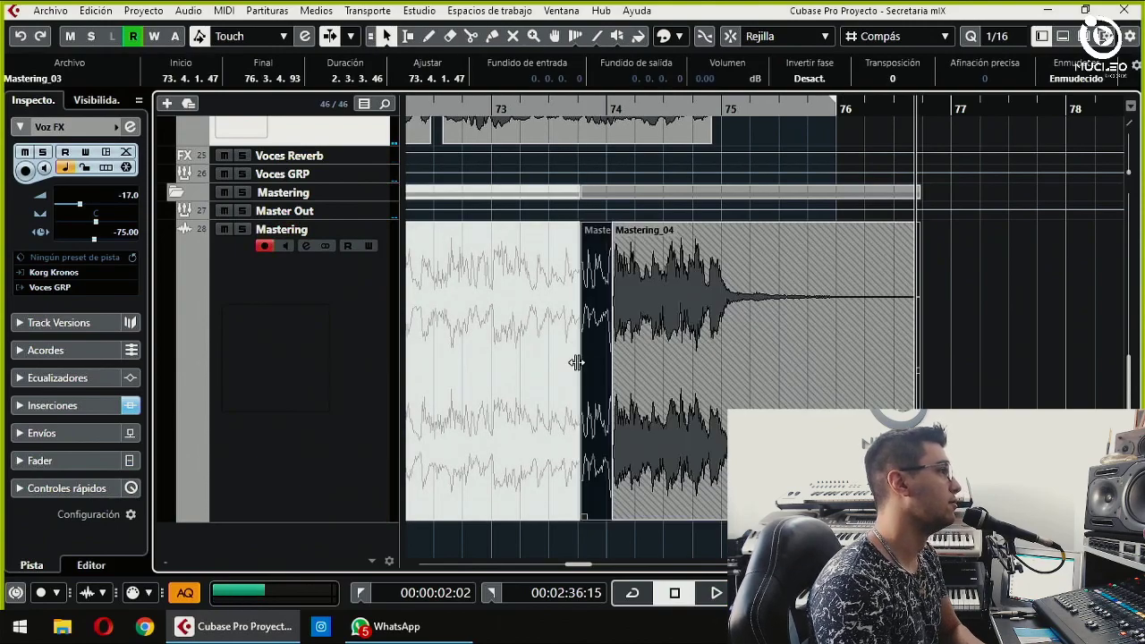
key(Delete)
Step: Unmute the remaining first Mastering take and undo its accidental move onto a new audio track
click(498, 416)
click(507, 389)
key(1)
drag(570, 451, 612, 527)
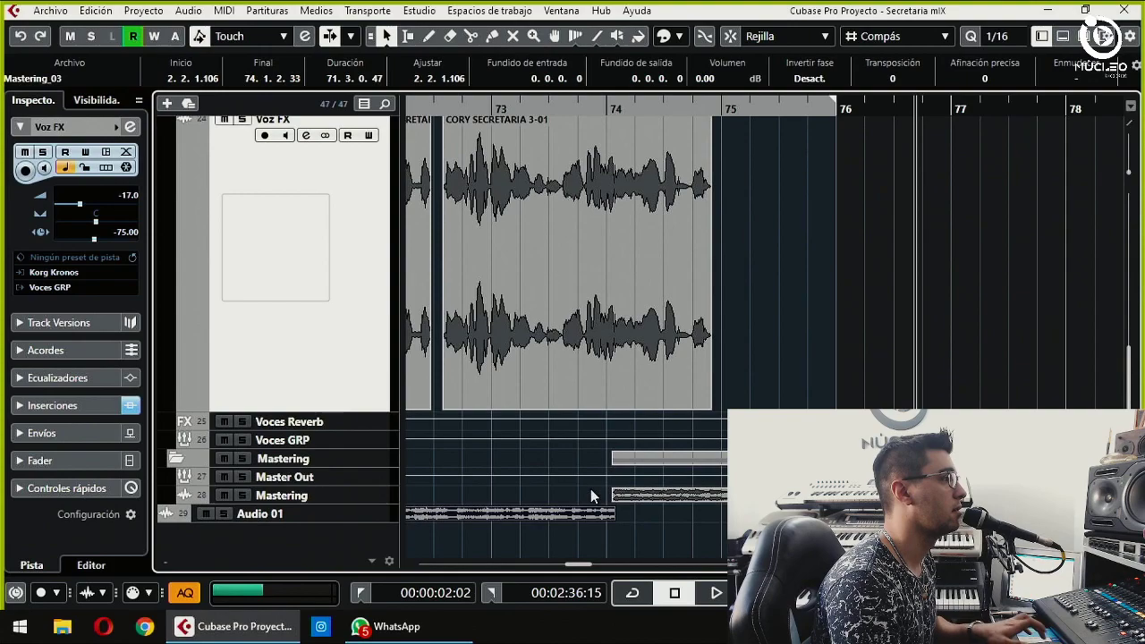
key(ctrl+z)
Step: Extend the end of the first Mastering take to bar 74, close to the start of the second take
click(377, 516)
key(z)
key(j)
drag(598, 108, 601, 121)
key(h)
drag(697, 517, 765, 517)
click(760, 537)
key(h)
key(h)
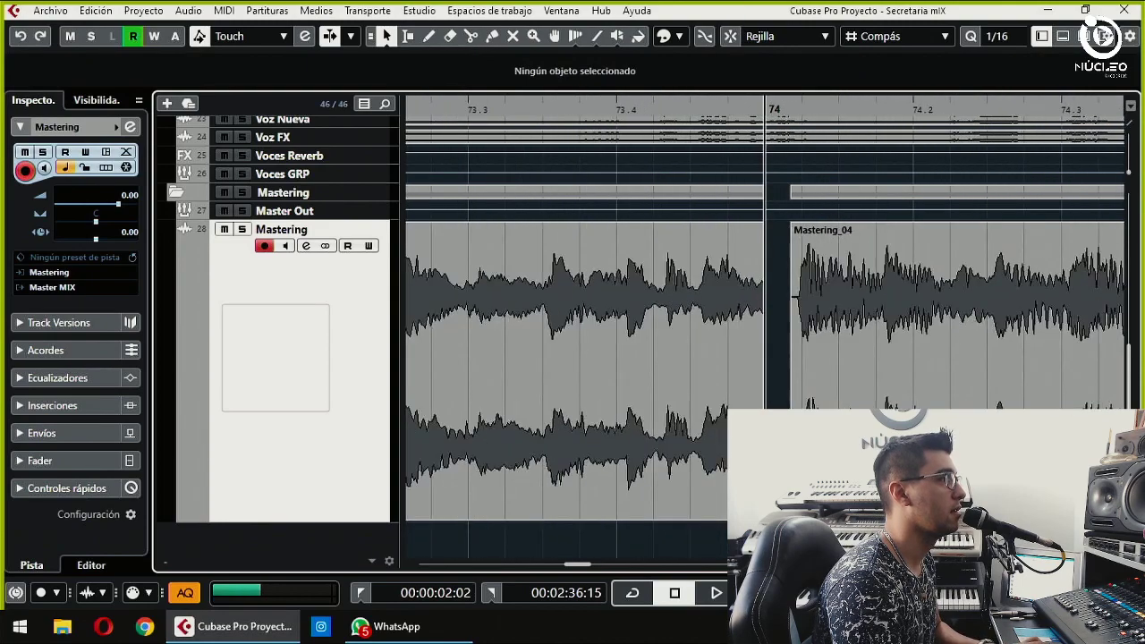
Step: Trim the start of Mastering_04 to 74.1.2.86 and extend the first take to meet it at about 74.1.2
key(h)
key(g)
drag(763, 517, 829, 517)
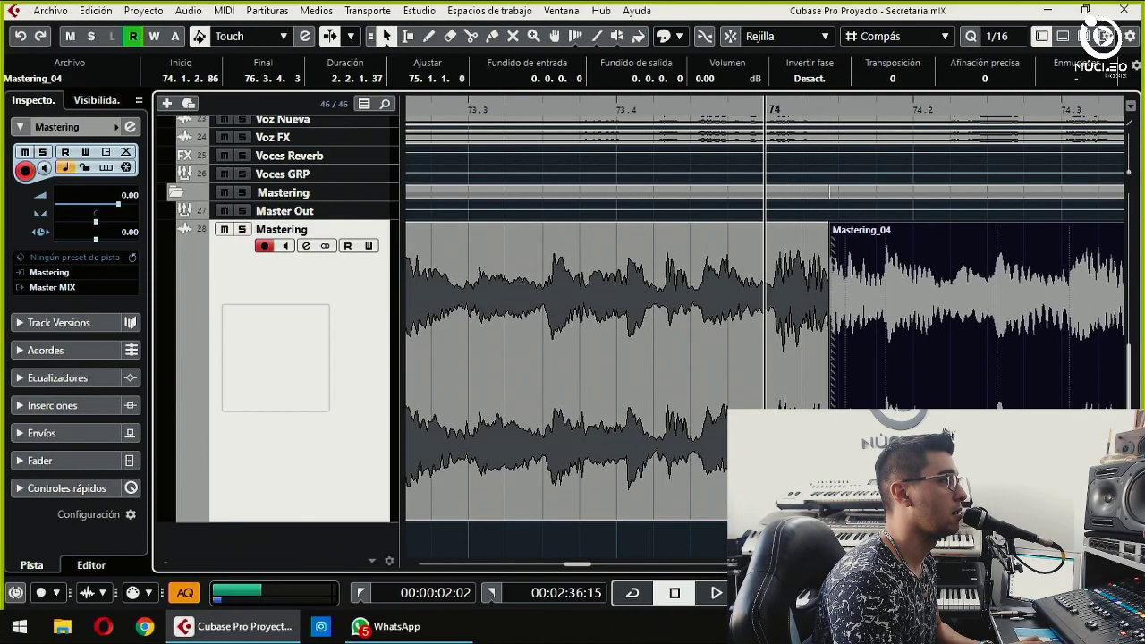
click(824, 516)
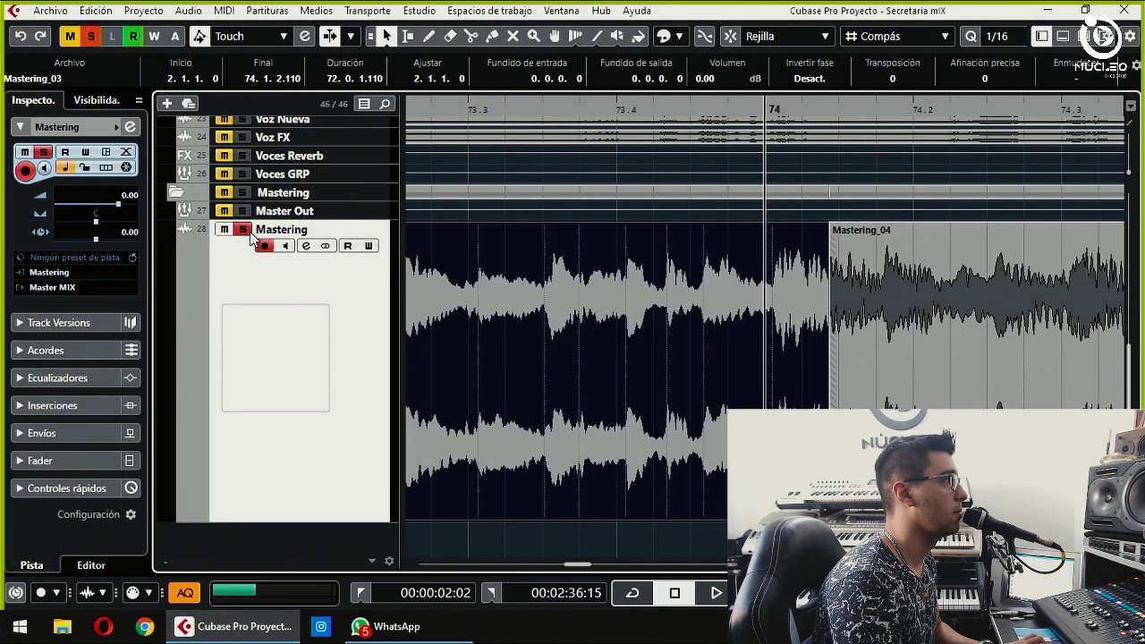
Step: Play the soloed Mastering track across the join between the two takes, and stop playback
click(584, 107)
key(space)
key(g)
key(g)
key(g)
key(g)
key(g)
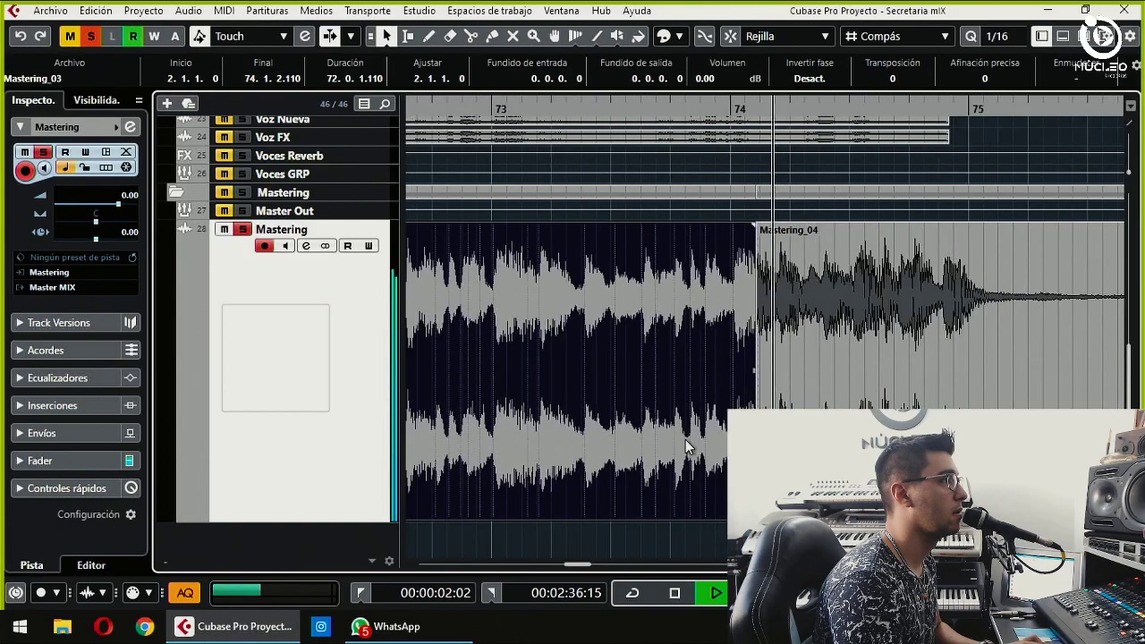
key(g)
key(space)
Step: Select both takes on the Mastering track and bounce them into a single audio event, replacing the originals
key(g)
key(g)
key(g)
key(g)
key(g)
key(g)
drag(787, 530, 403, 426)
key(alt+b)
click(525, 343)
key(g)
key(g)
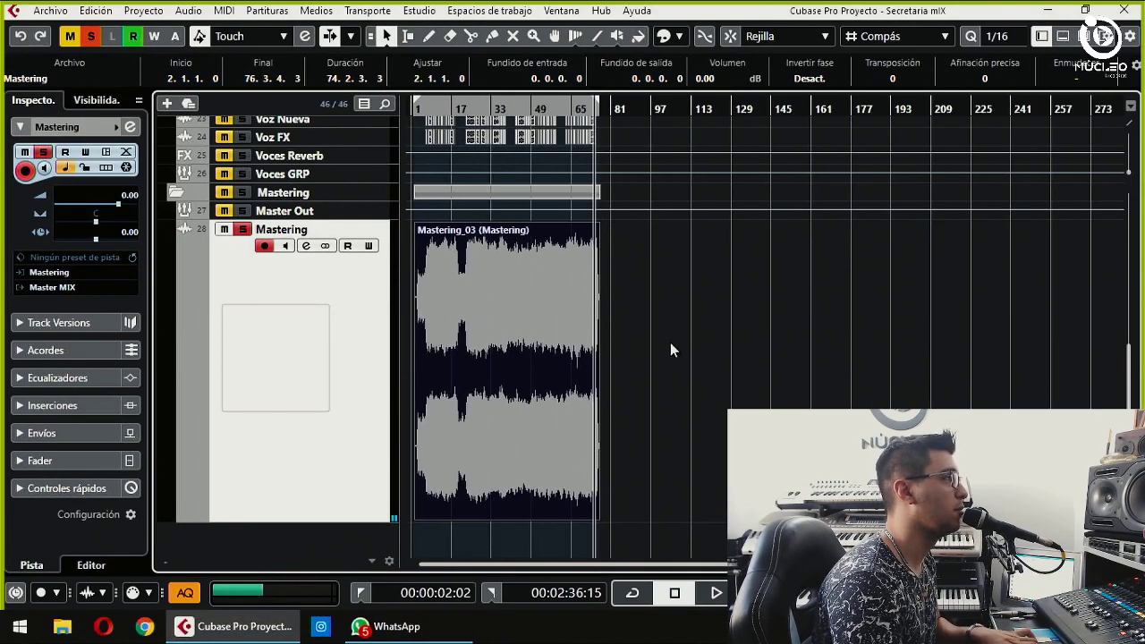
Step: Clear the solo states, disarm recording on the Mastering track and deselect its bounced event
click(95, 35)
key(h)
key(h)
key(h)
key(h)
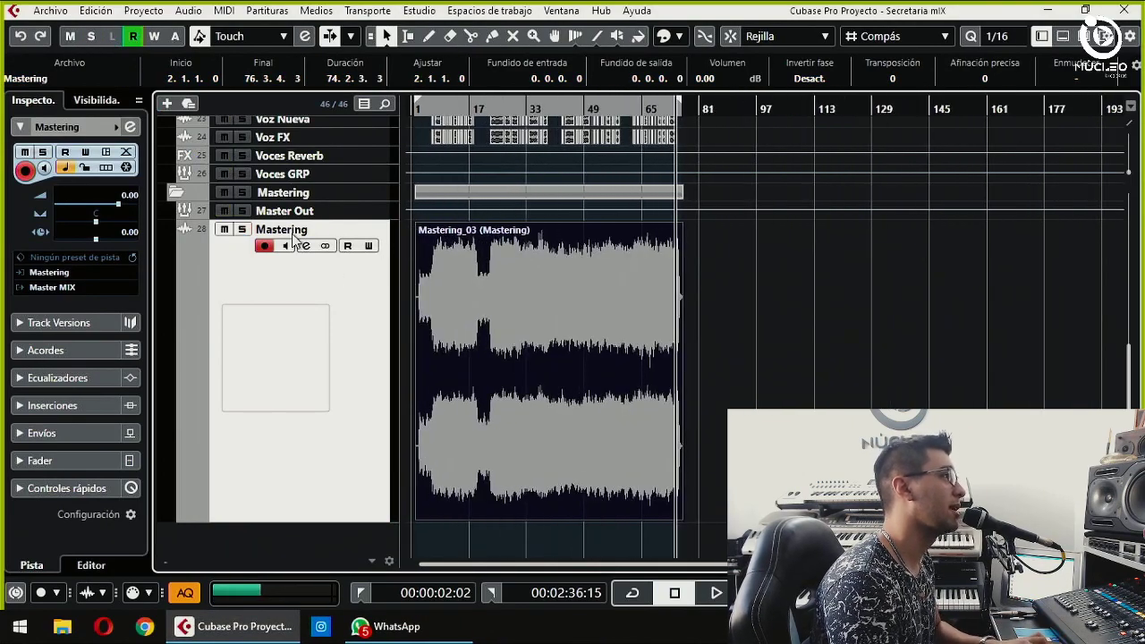
click(793, 343)
Step: Mute the bounced event on the Mastering track with the Mute tool and return to the selection tool
click(513, 36)
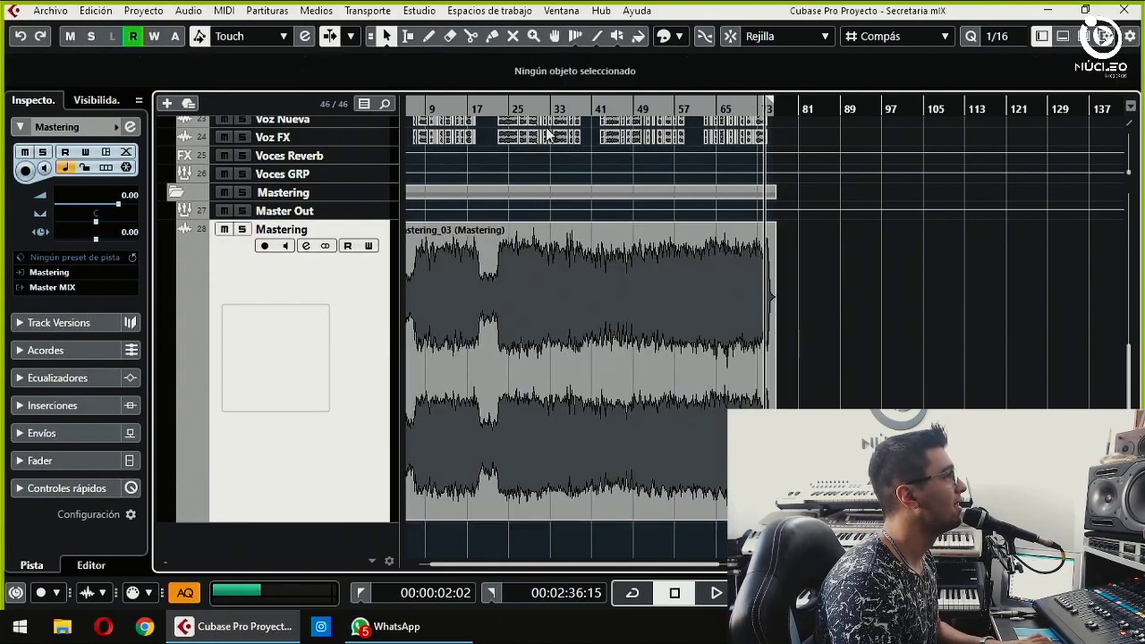
click(539, 378)
key(1)
click(913, 271)
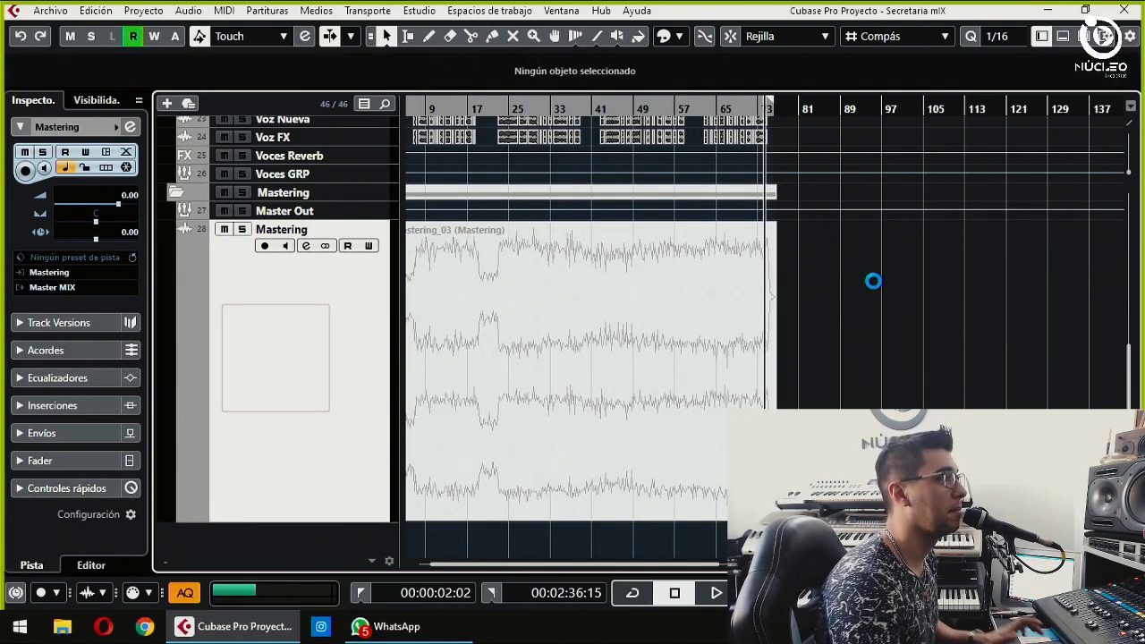